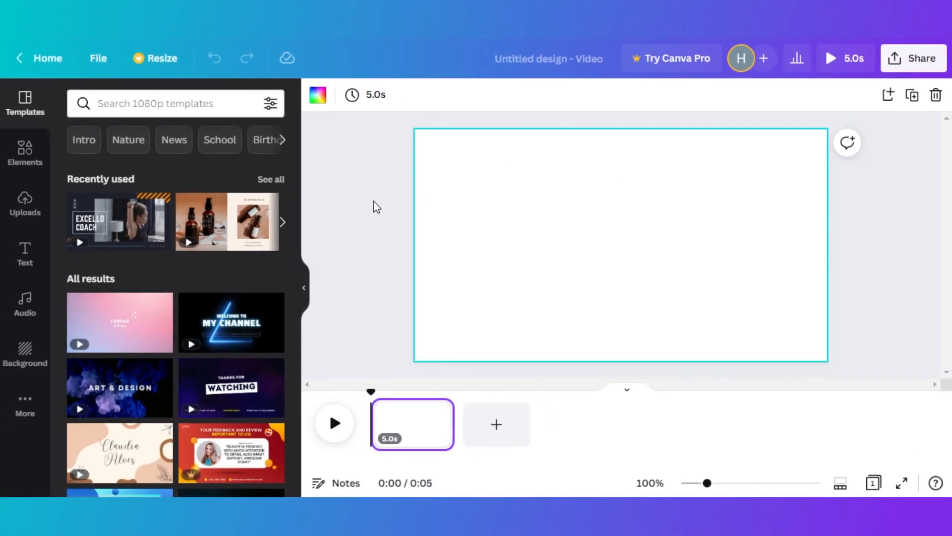
- Extend the blank page's duration to 10.0 seconds in the timeline
drag(298, 145, 299, 118)
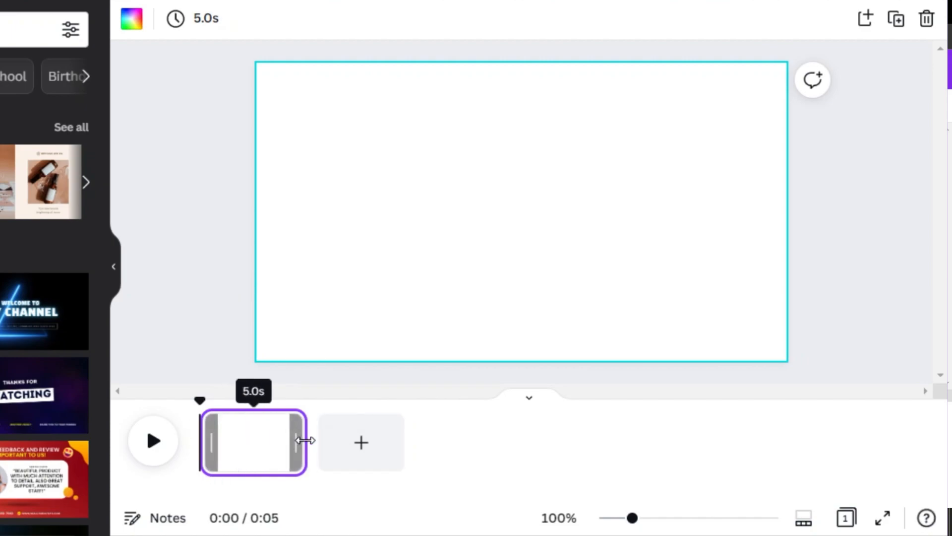
drag(316, 449, 417, 433)
- Apply all 4 pages of the Beige BrownFemme Influencer Product Video Promo template to the design
scroll(50, 347, down, 1)
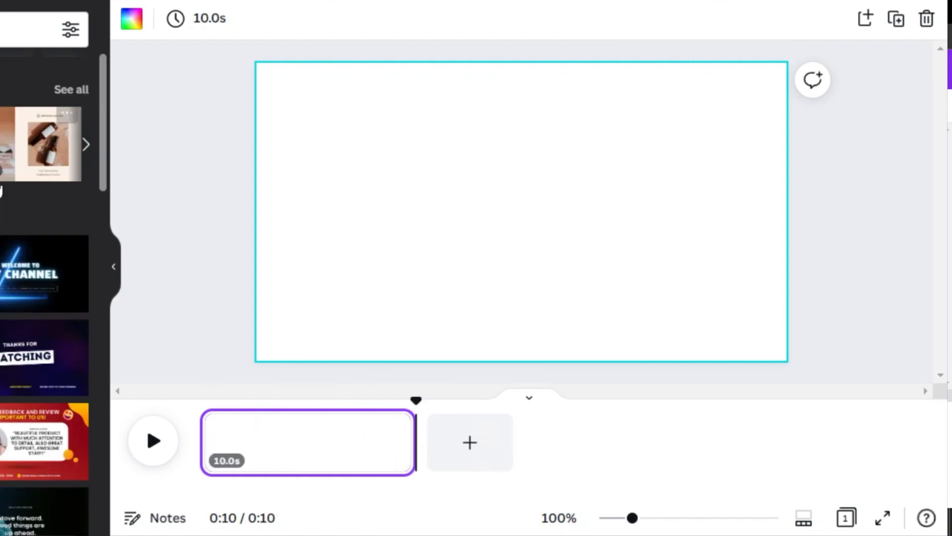
click(12, 134)
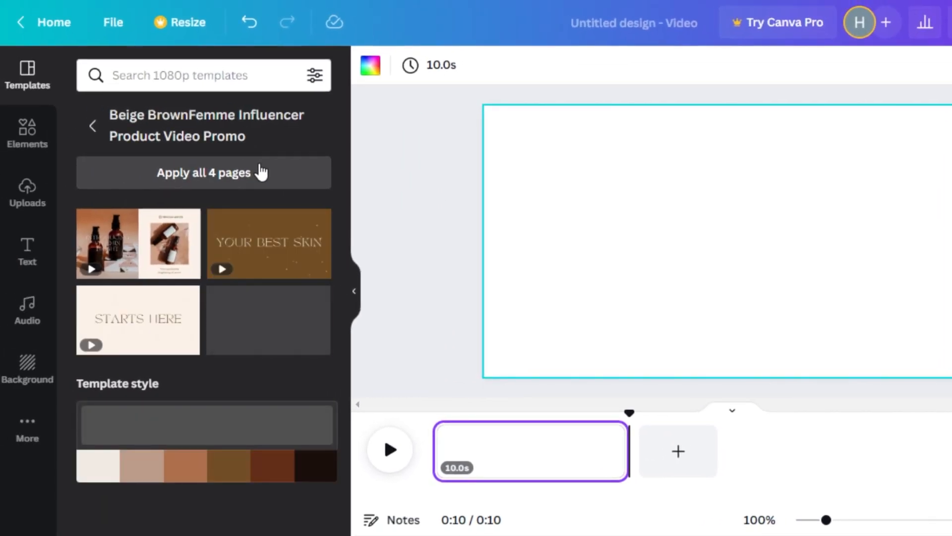
click(196, 255)
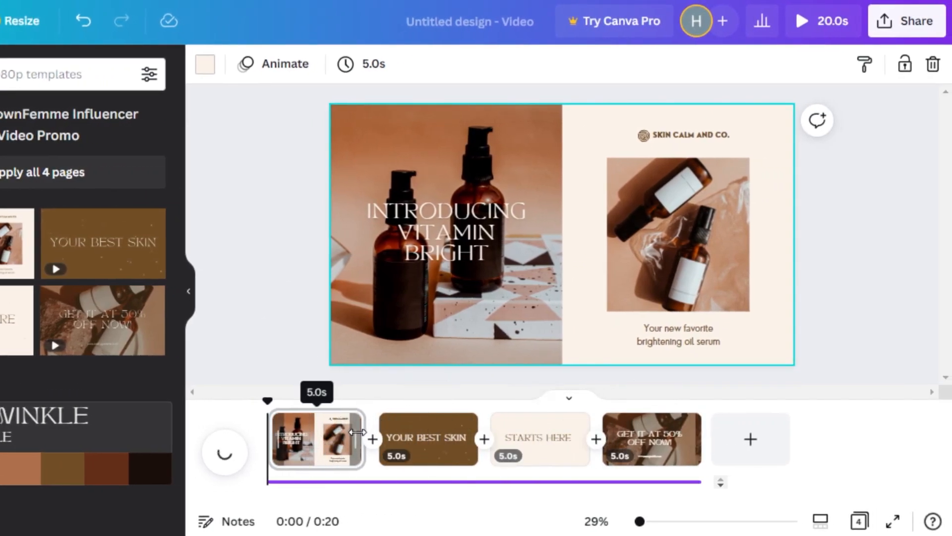
- Shorten the first page to 4.0 seconds, split it about 1.4 seconds in, and check both halves
drag(355, 434, 340, 435)
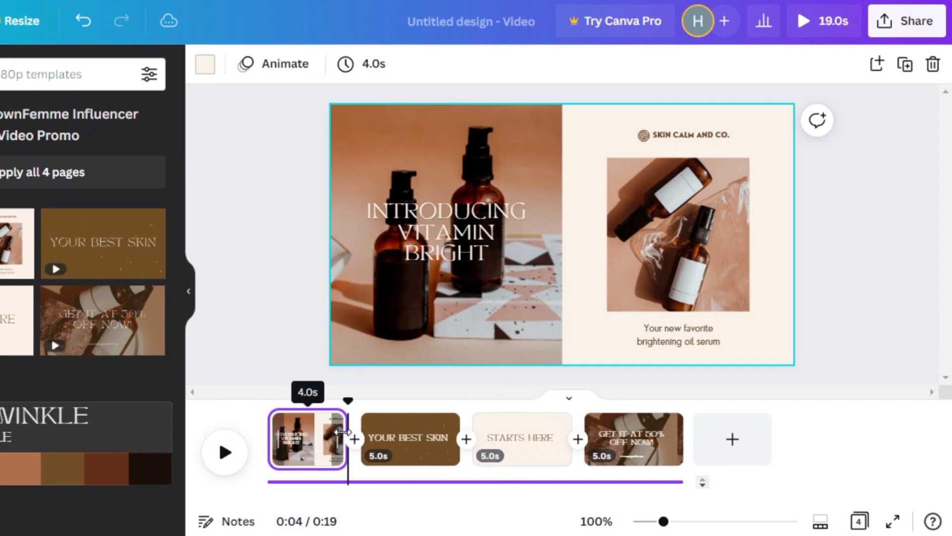
click(297, 443)
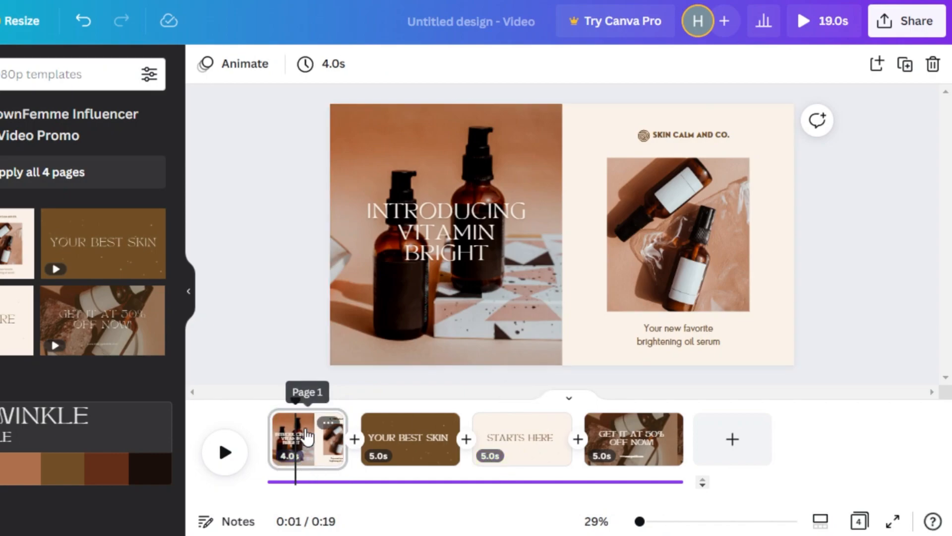
right_click(307, 437)
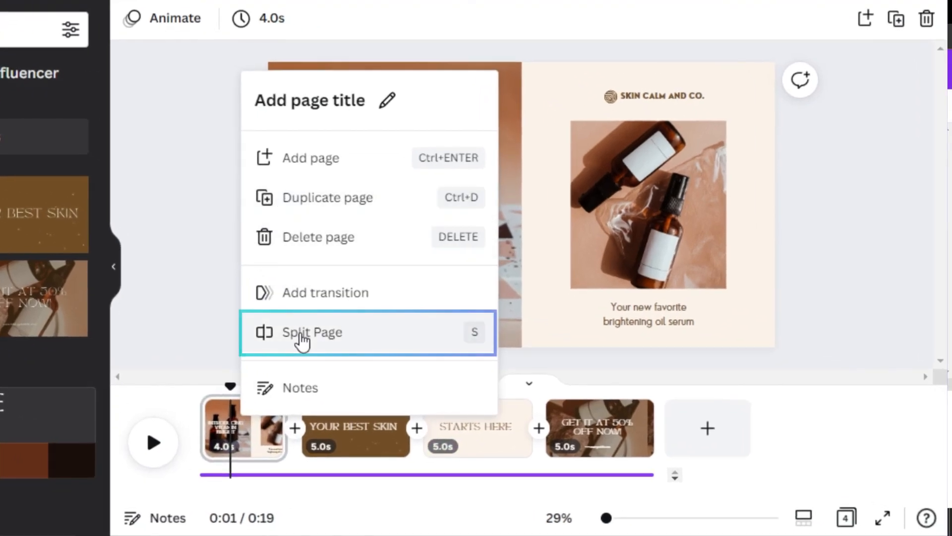
click(299, 332)
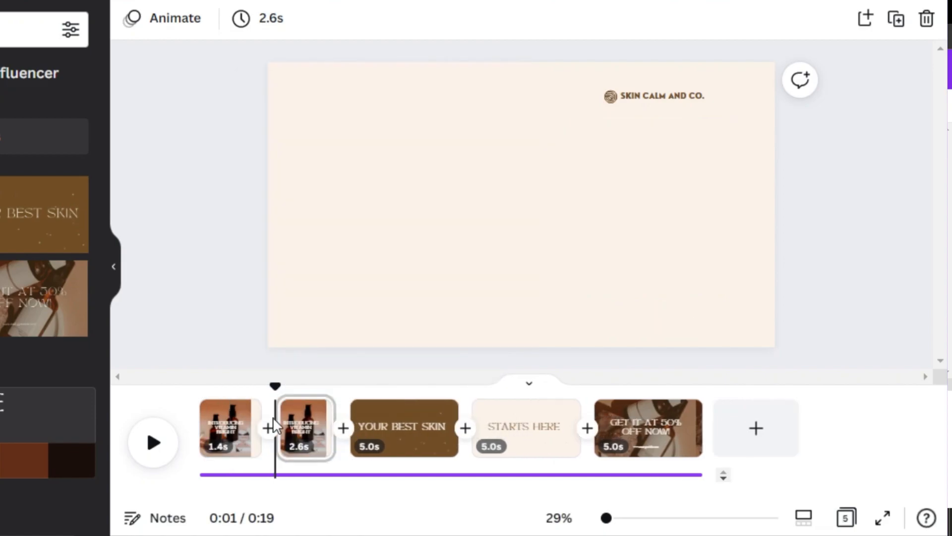
click(236, 437)
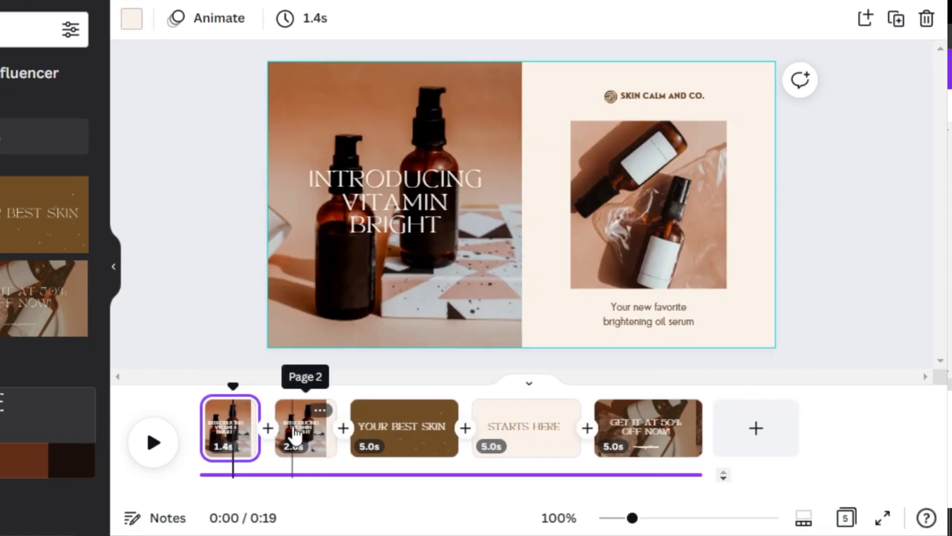
click(302, 431)
click(236, 427)
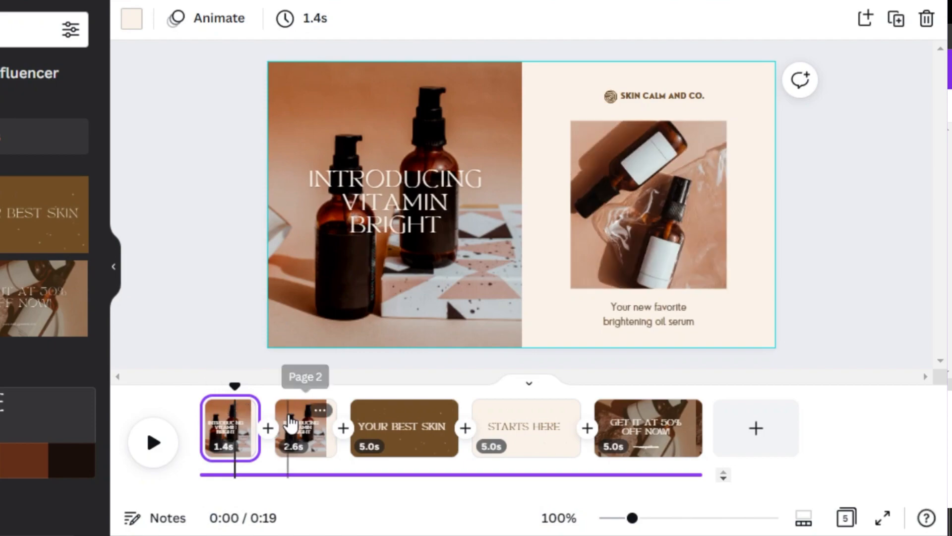
click(288, 429)
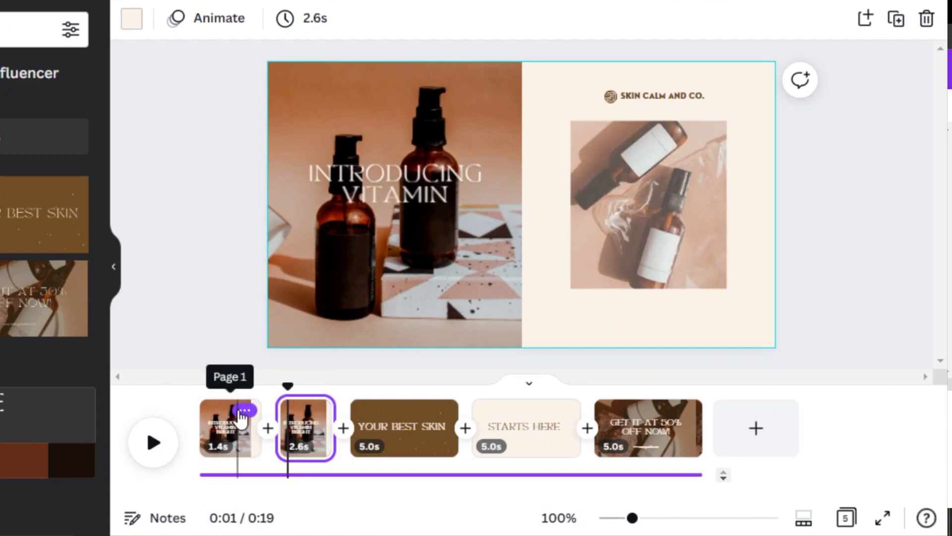
- Add a Dissolve transition between the two halves of the split page and play the video to preview it
click(244, 410)
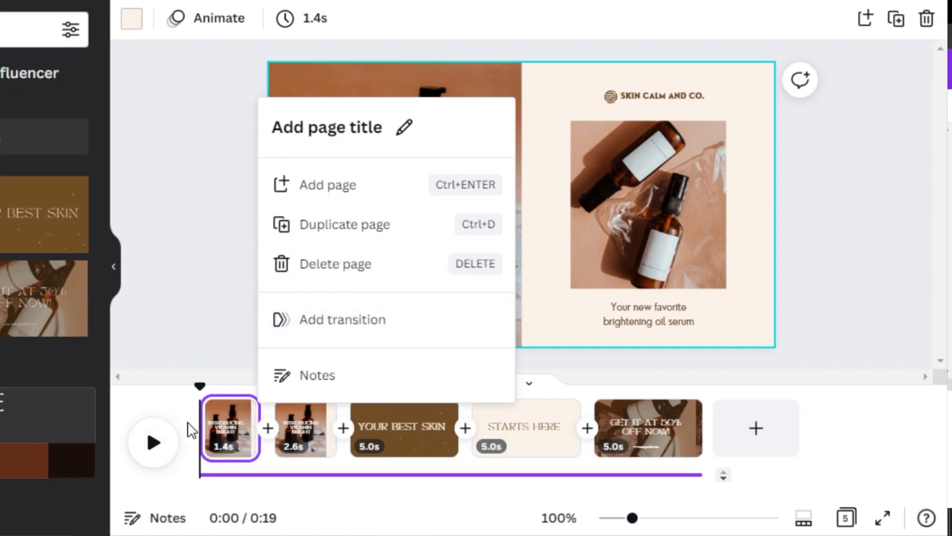
click(272, 327)
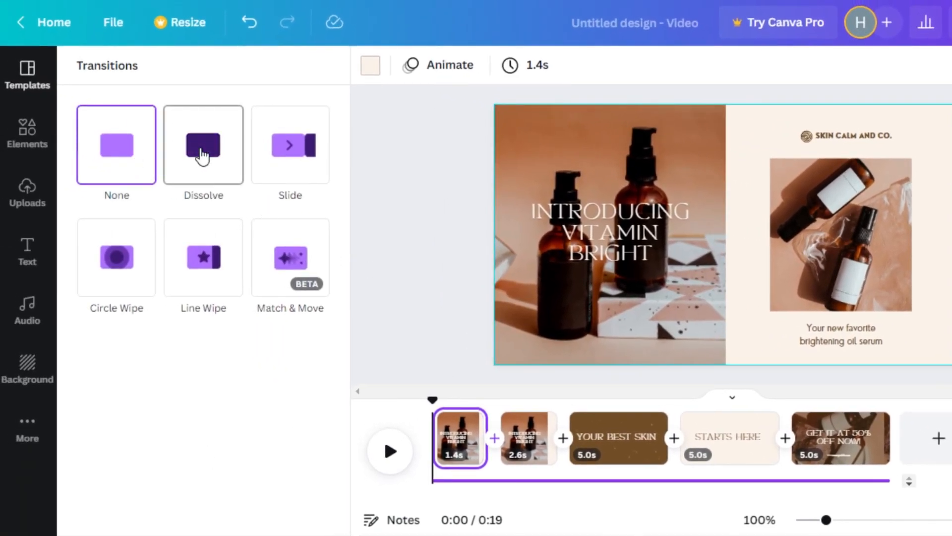
click(202, 157)
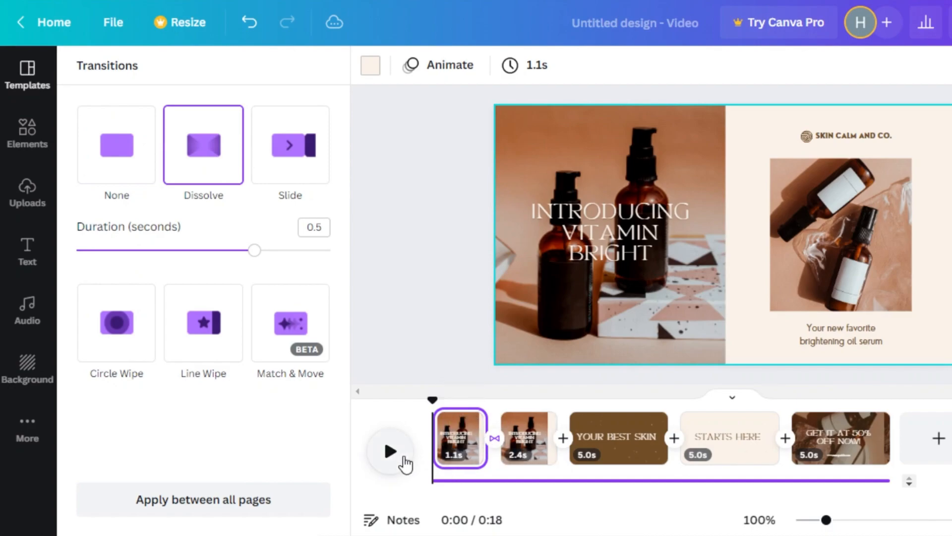
click(391, 454)
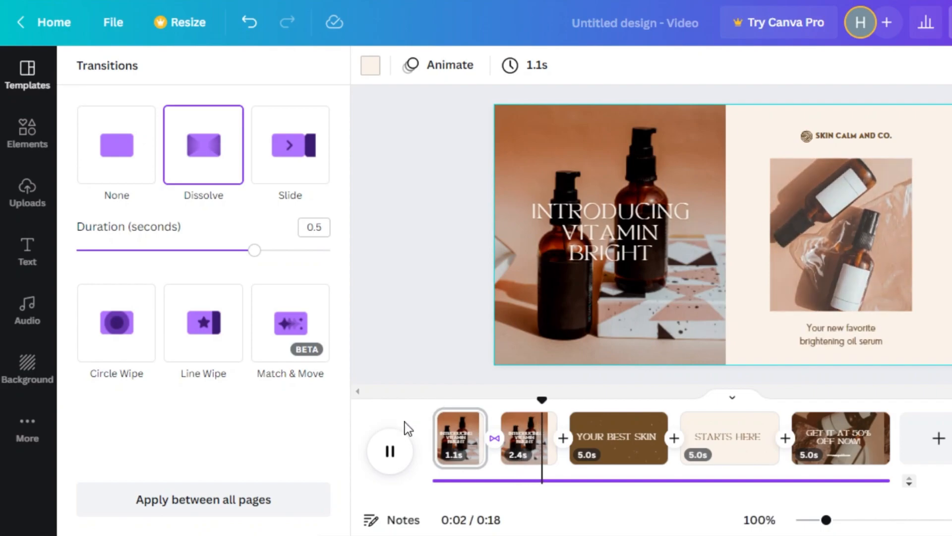
click(397, 444)
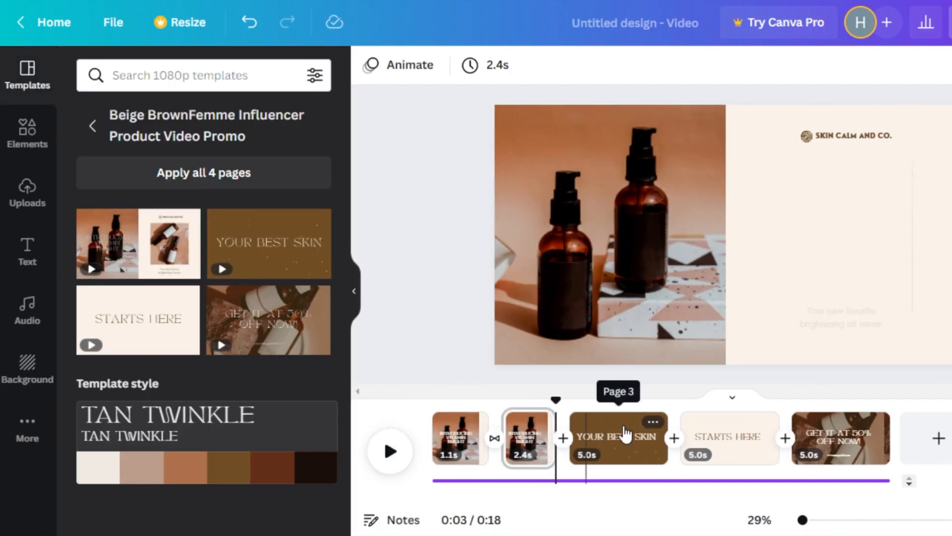
- Lengthen the second page to about 5.2 seconds and move it behind the YOUR BEST SKIN page
drag(554, 460, 599, 459)
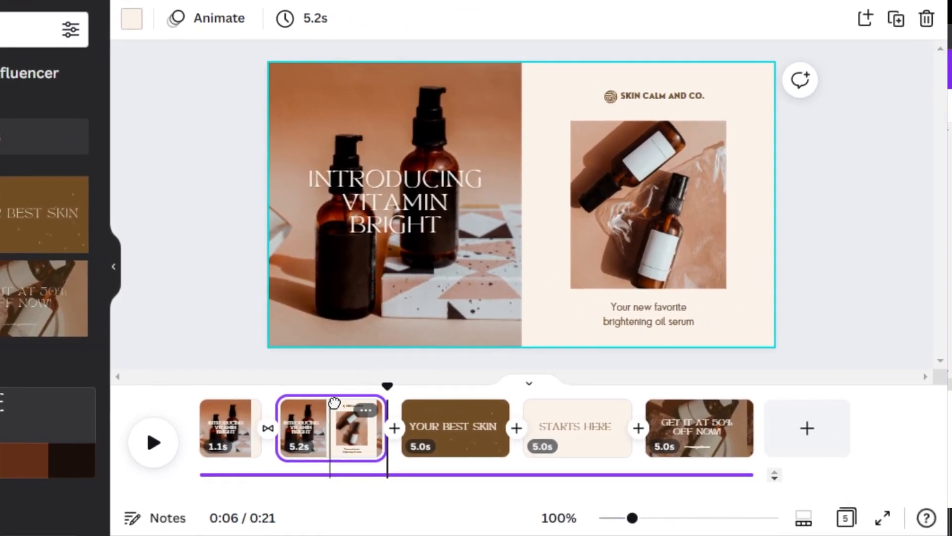
drag(334, 402, 546, 421)
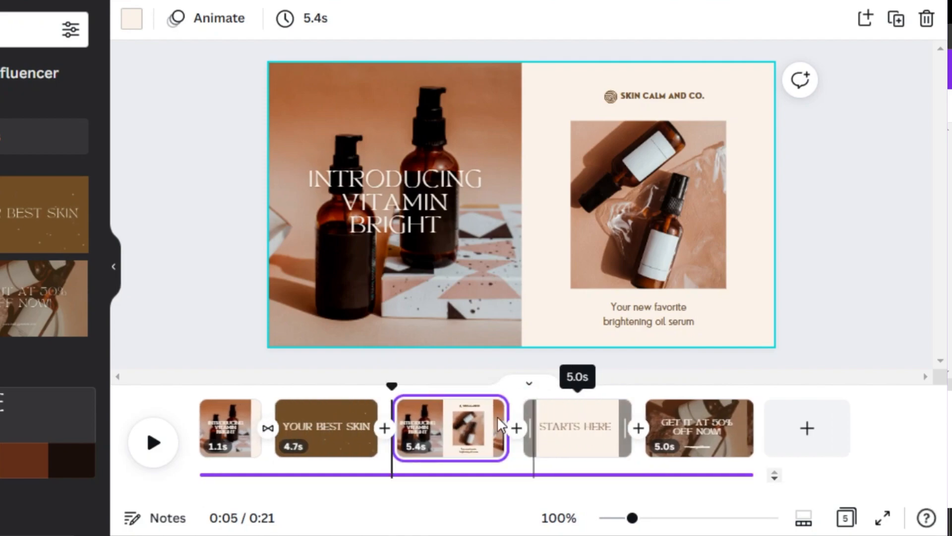
drag(459, 448, 458, 428)
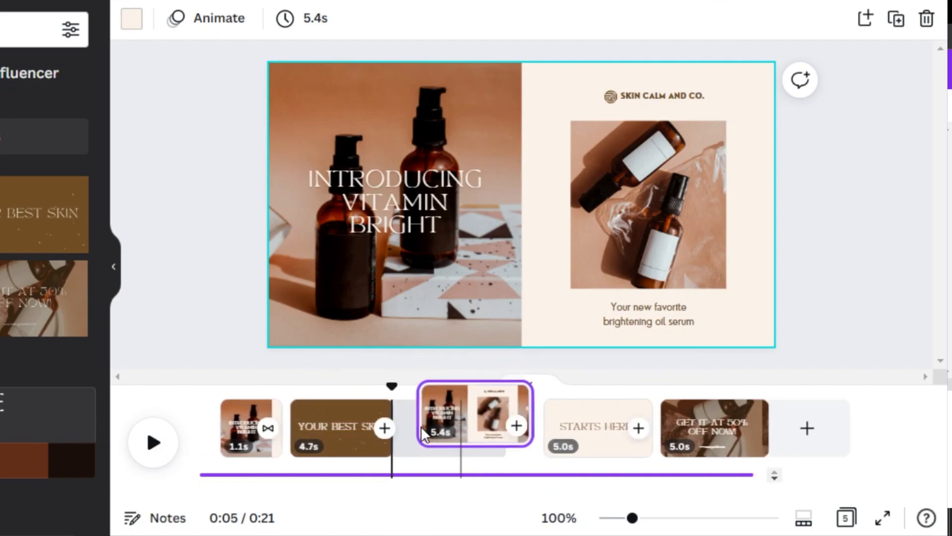
mouse_move(342, 422)
mouse_down()
mouse_move(606, 336)
mouse_move(415, 417)
mouse_move(319, 440)
mouse_move(347, 426)
mouse_move(342, 432)
mouse_up()
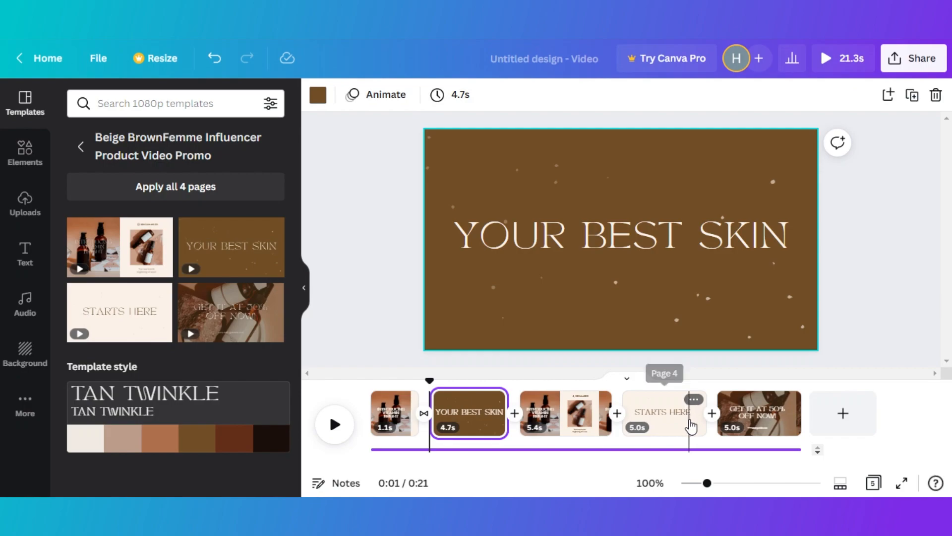
- Shorten the STARTS HERE page to 3.2 seconds and the second, third and last pages to 3.1 seconds each
click(693, 421)
drag(699, 413, 677, 413)
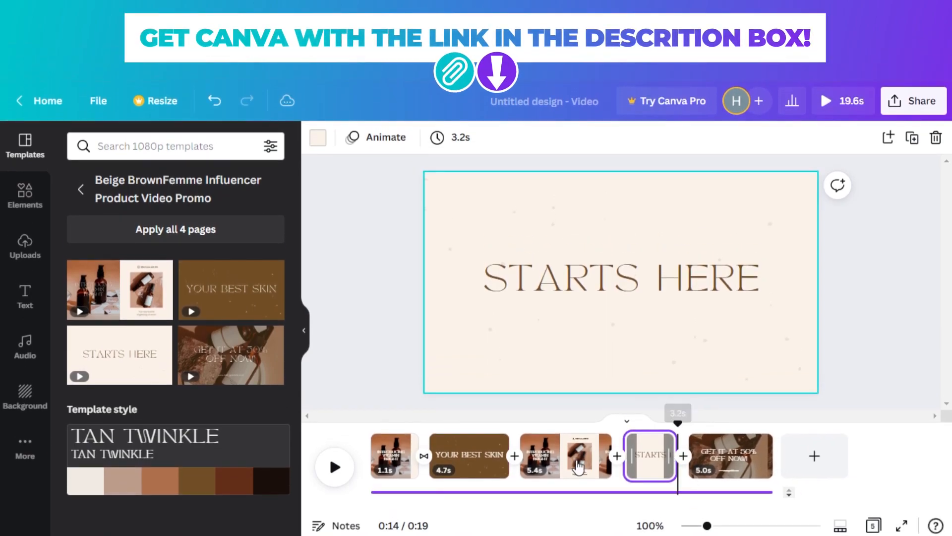
drag(611, 455, 569, 453)
drag(509, 455, 467, 451)
drag(734, 455, 701, 457)
click(448, 456)
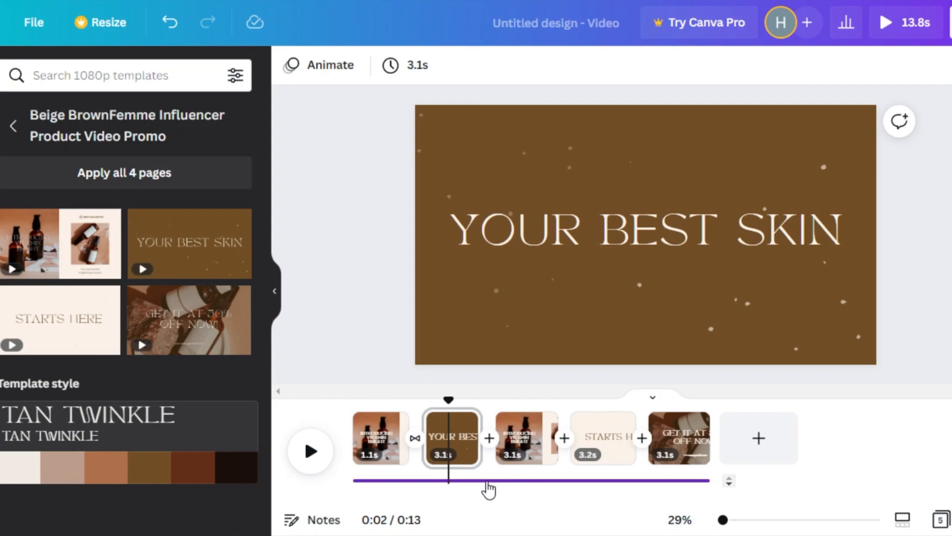
- Trim the audio track so it ends together with the YOUR BEST SKIN page
click(487, 482)
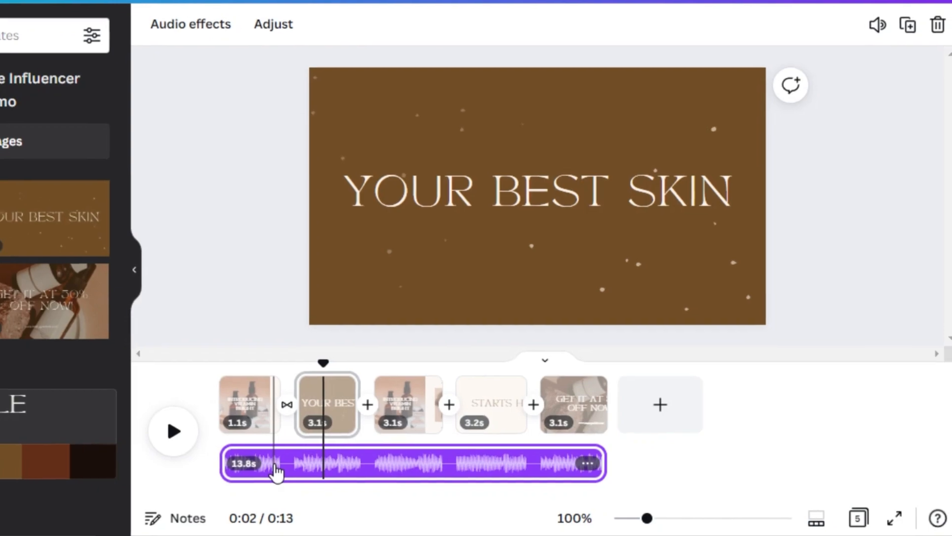
click(404, 478)
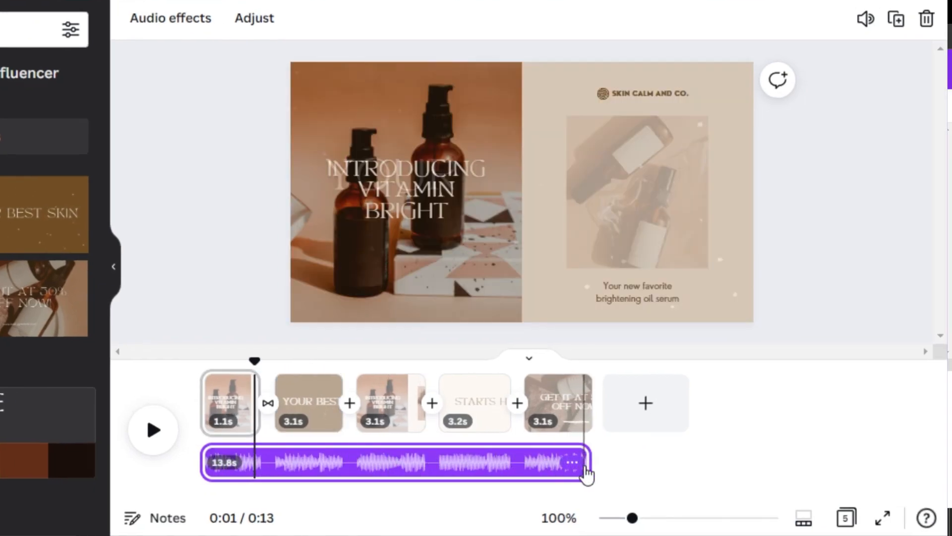
drag(590, 465, 610, 464)
drag(546, 464, 347, 460)
click(349, 463)
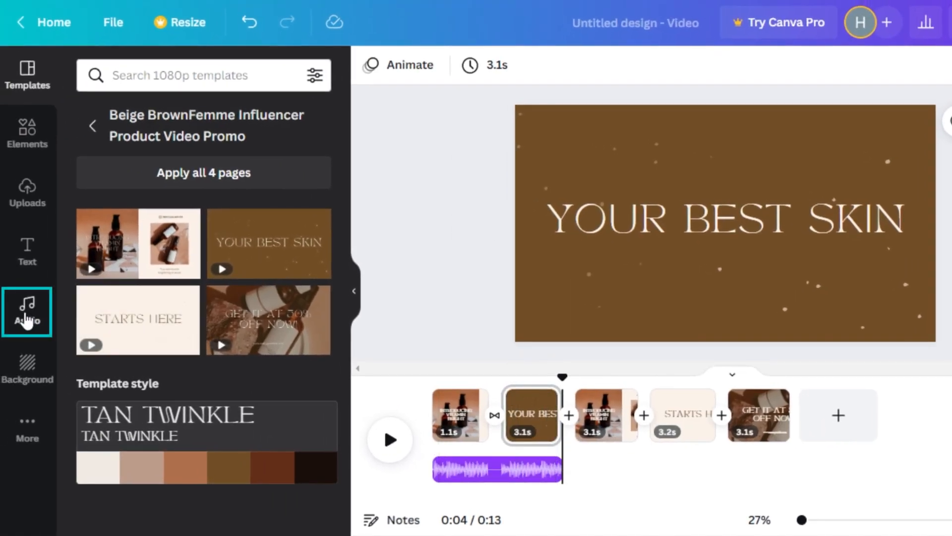
- Add the Advertising audio track after the existing audio, trim it to 4.2 seconds, and view its options
click(28, 318)
scroll(344, 204, down, 3)
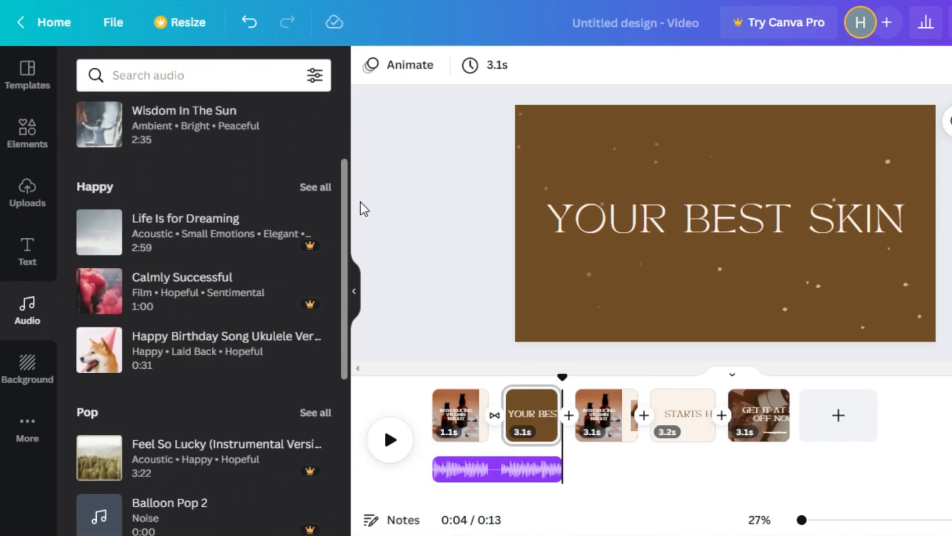
drag(344, 275, 344, 99)
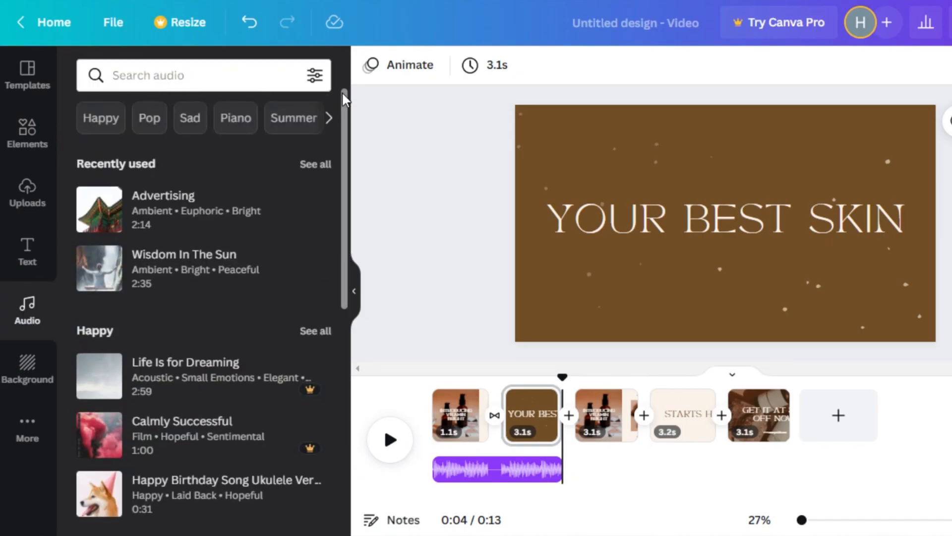
click(110, 217)
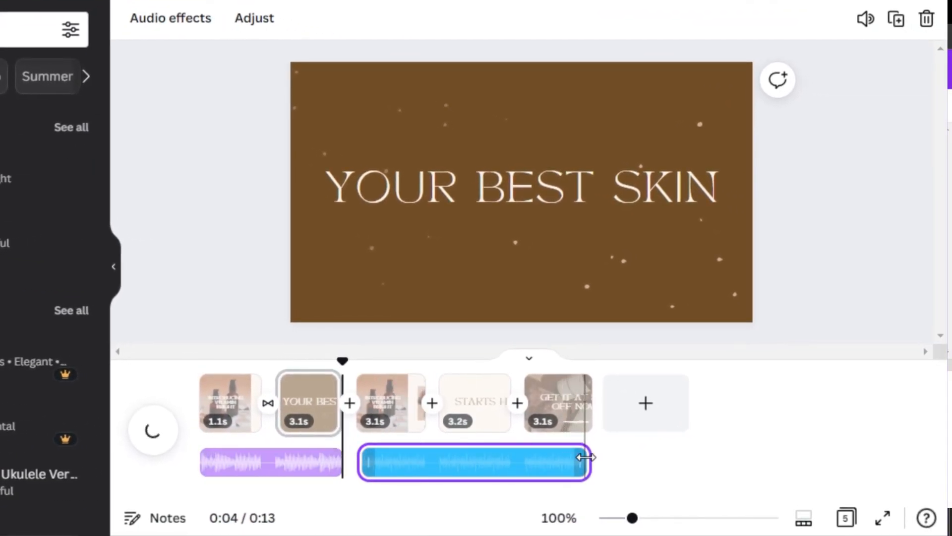
drag(586, 456, 455, 456)
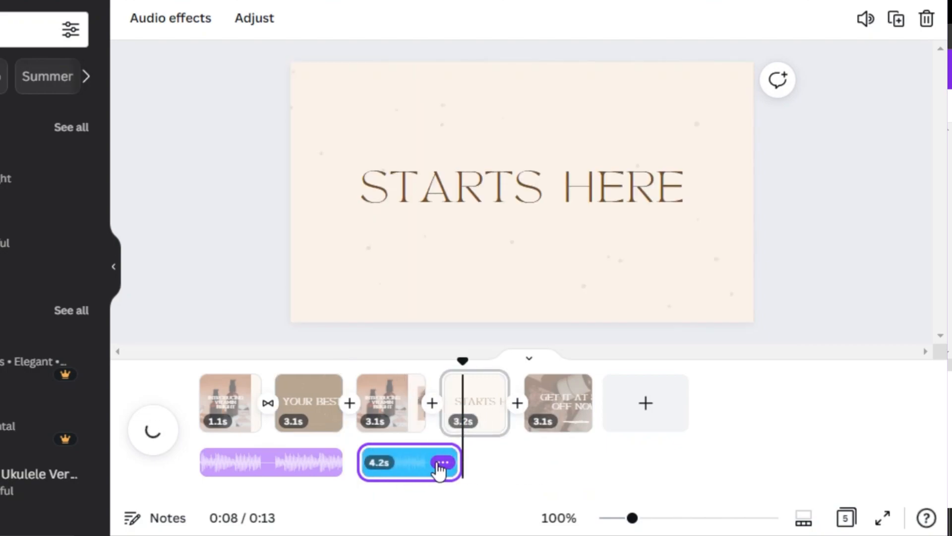
click(439, 463)
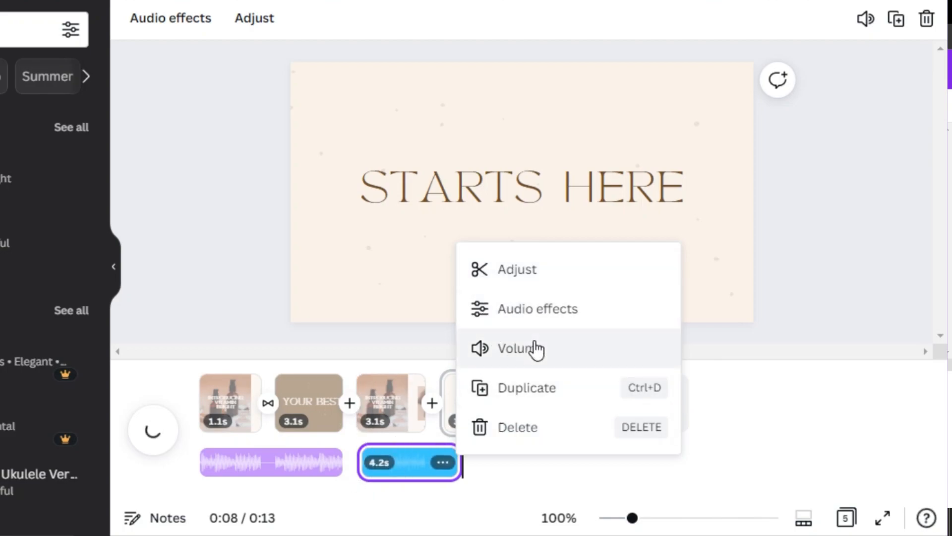
click(156, 225)
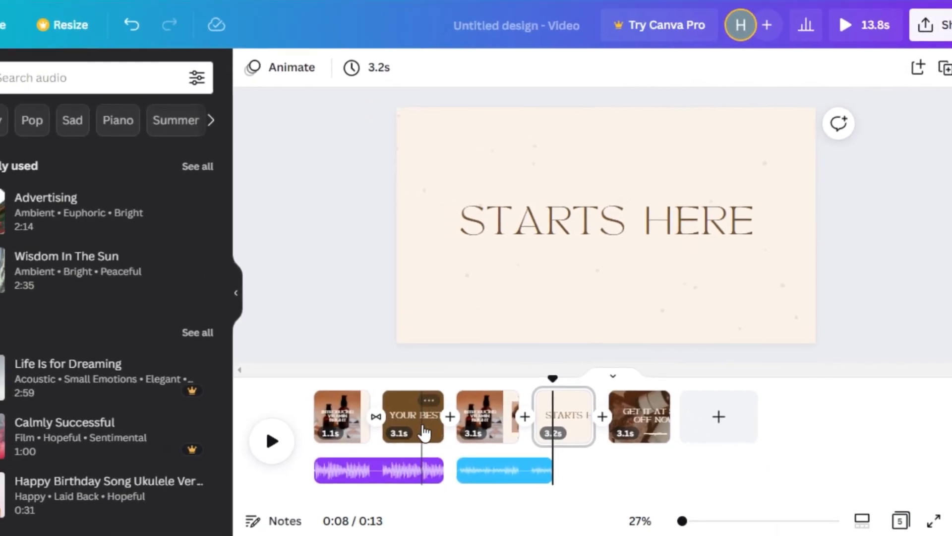
- Apply the Rise page animation to the YOUR BEST SKIN page
click(457, 418)
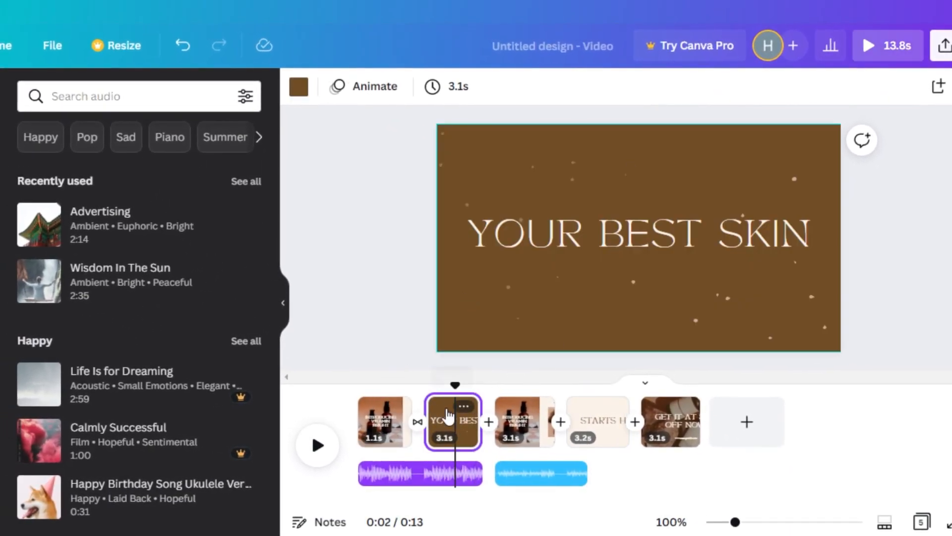
mouse_move(436, 406)
click(359, 91)
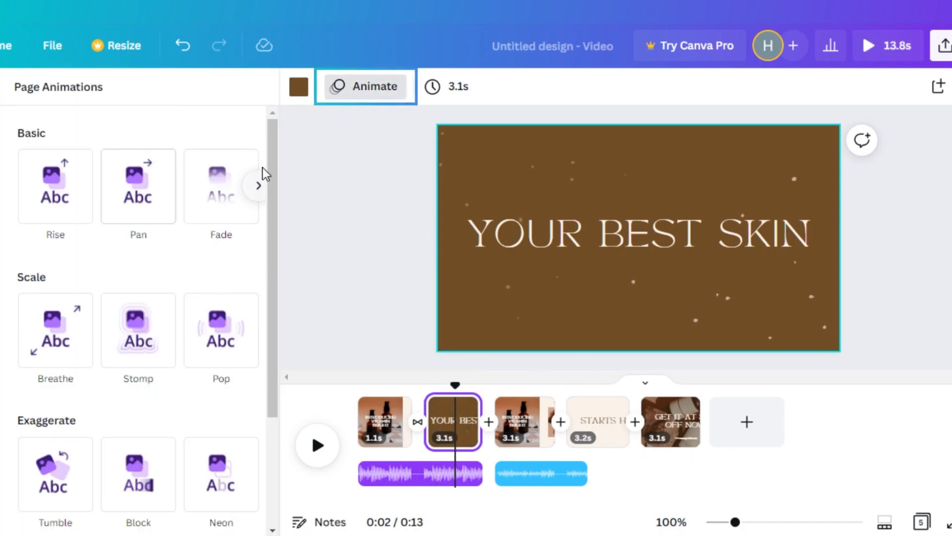
mouse_move(272, 131)
mouse_down()
mouse_move(292, 278)
mouse_move(272, 272)
mouse_move(273, 139)
mouse_up()
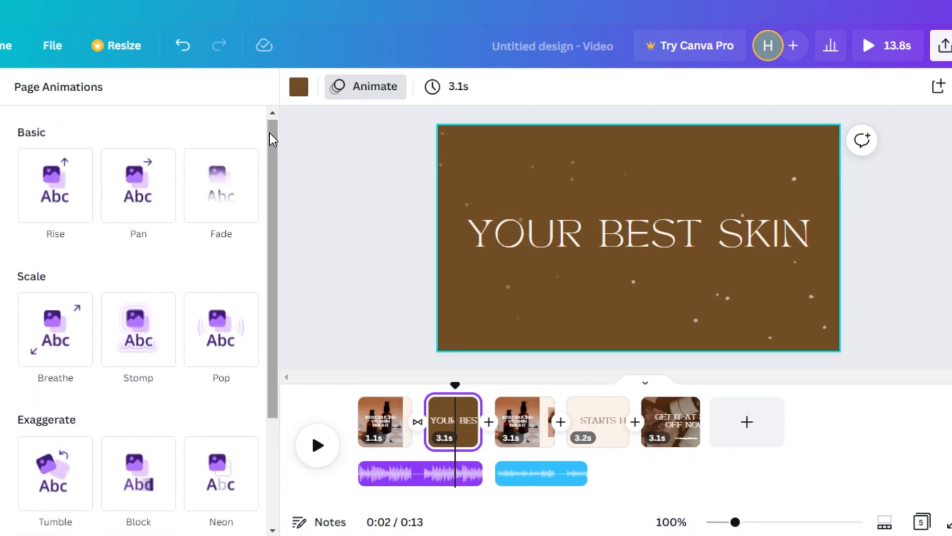
click(63, 205)
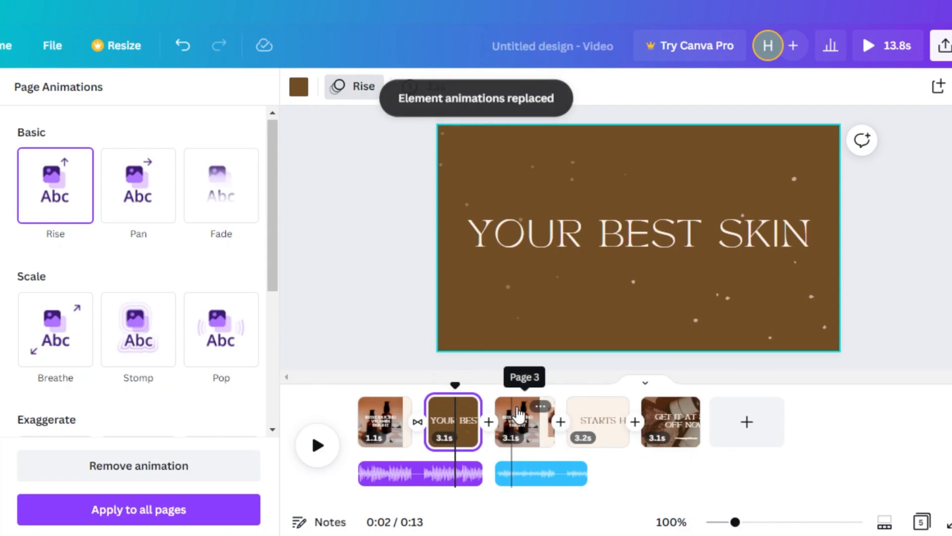
- Add a Circle Wipe transition between the third page and the STARTS HERE page
click(561, 423)
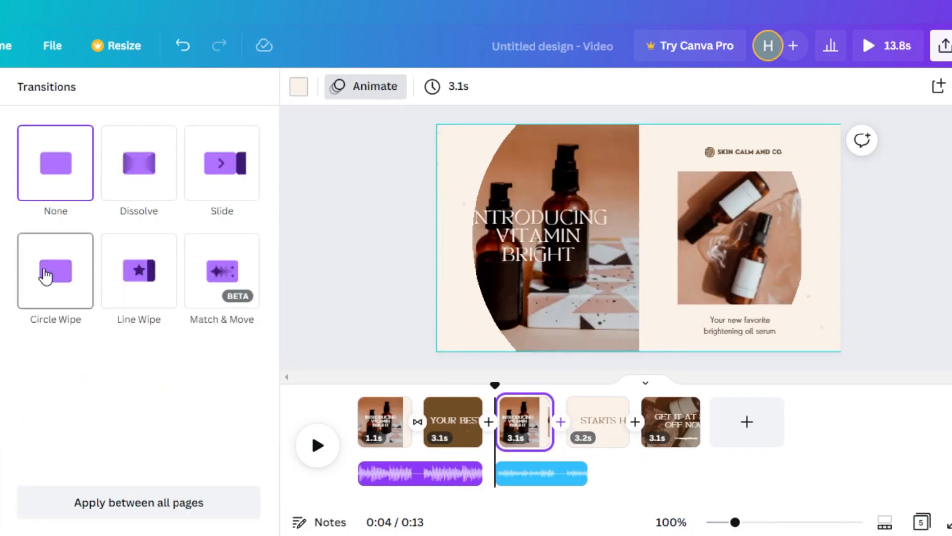
click(46, 275)
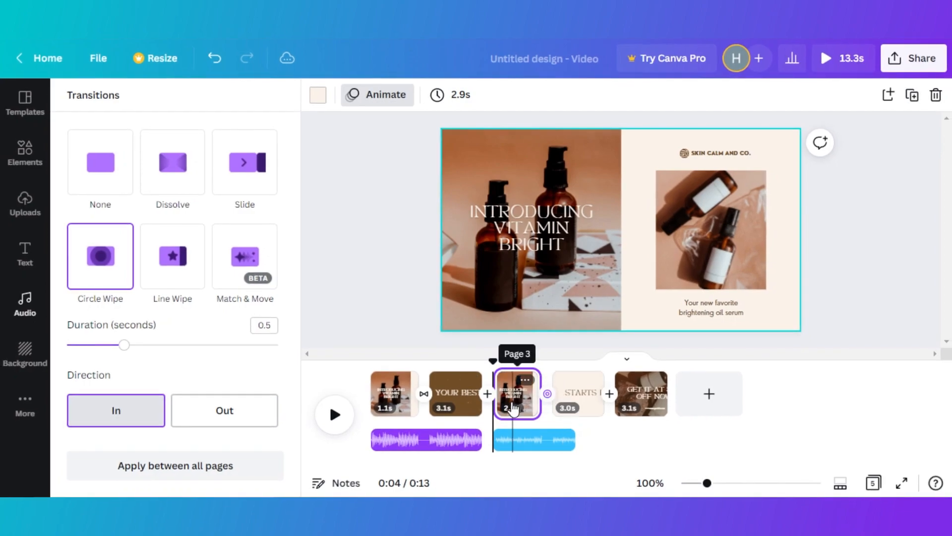
- Return the playhead to the start of the timeline and preview the edited video through to the last page
click(344, 422)
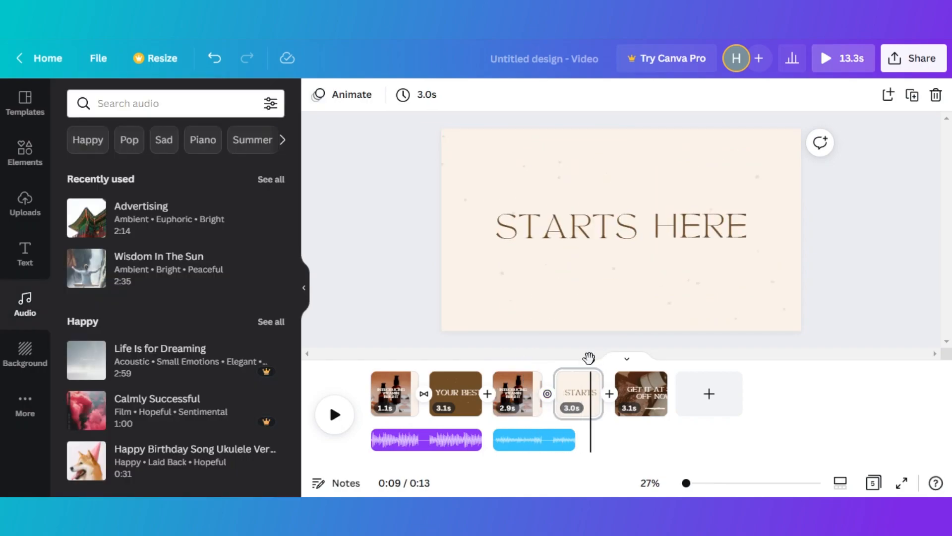
drag(588, 357, 370, 358)
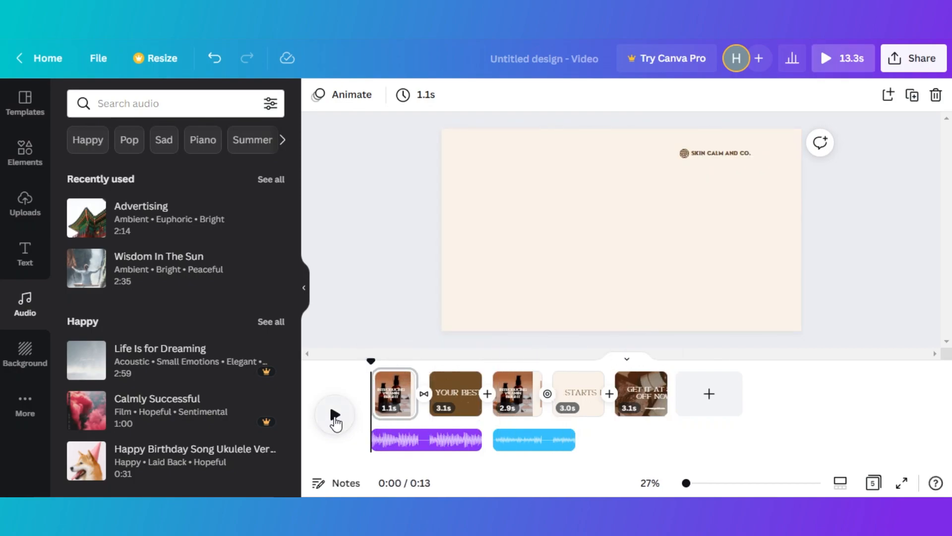
click(336, 416)
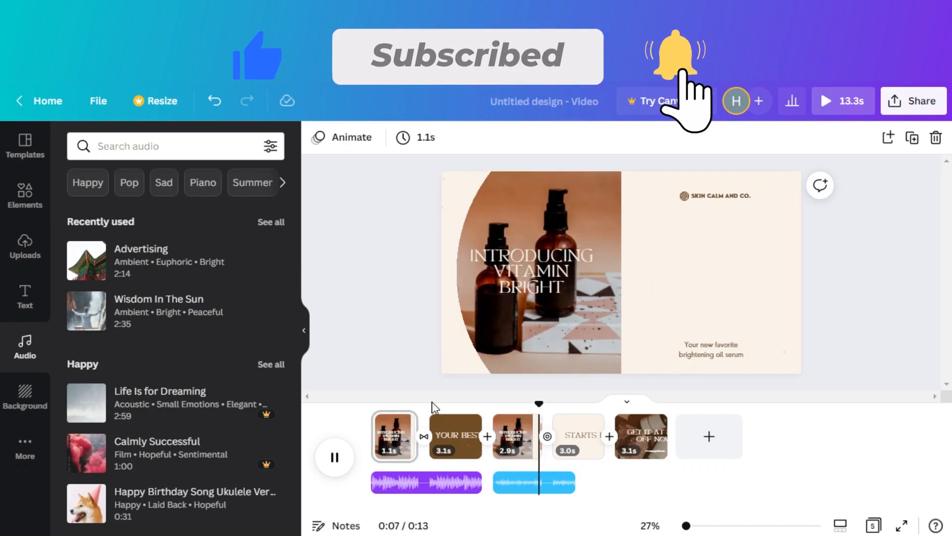
click(334, 457)
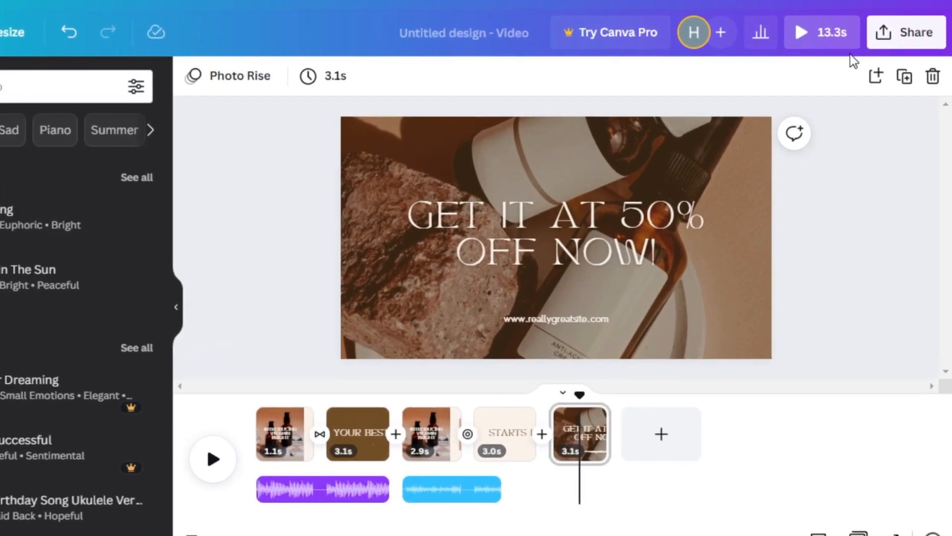
- View the download settings for exporting all pages as an MP4 video, and close them without downloading
click(891, 35)
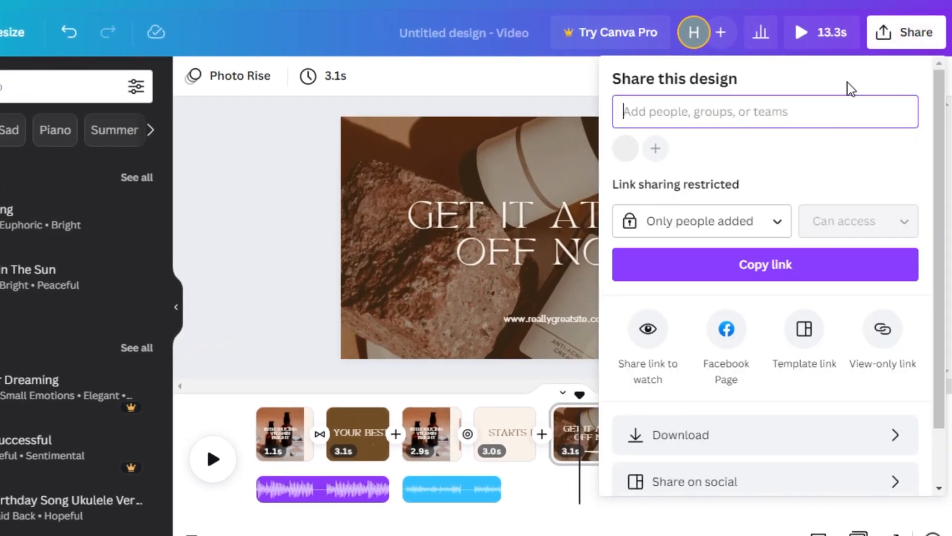
click(687, 437)
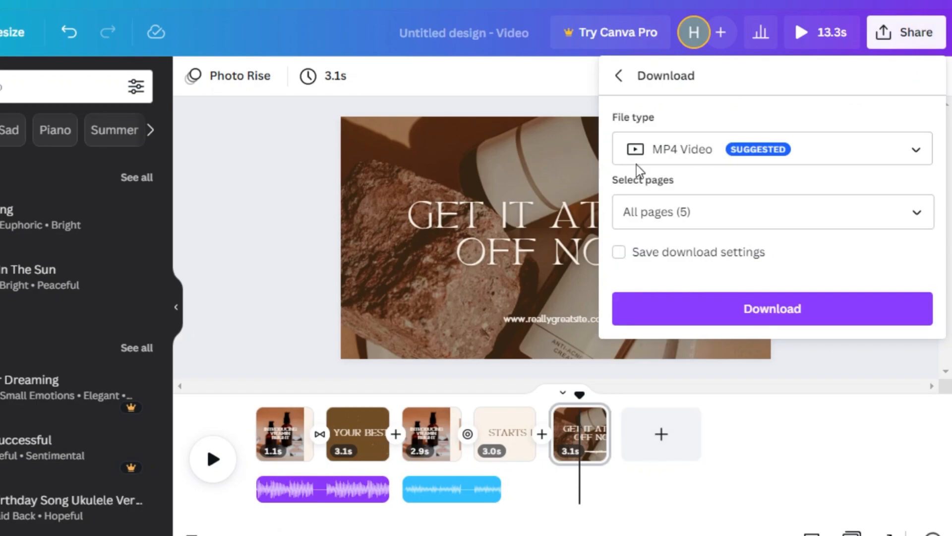
click(264, 227)
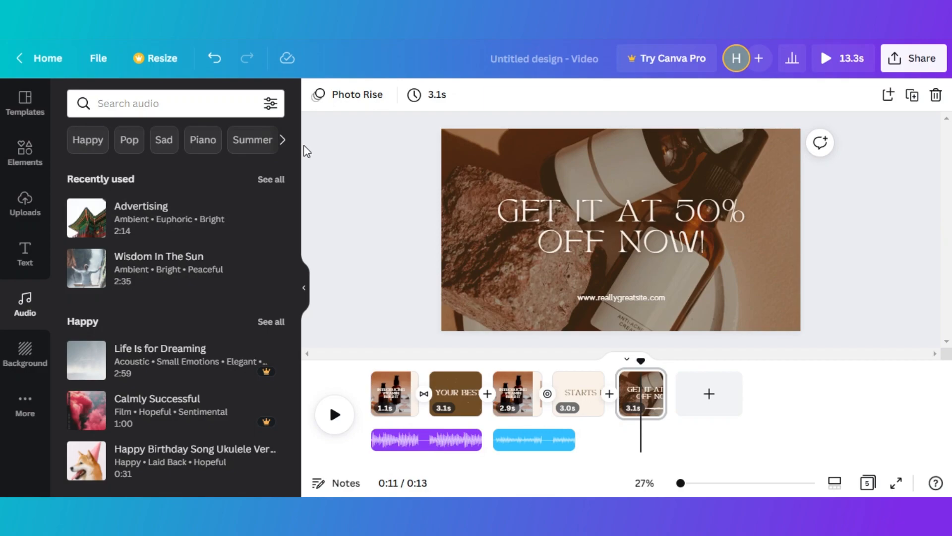
mouse_move(295, 148)
mouse_down()
mouse_move(301, 218)
mouse_move(298, 140)
mouse_up()
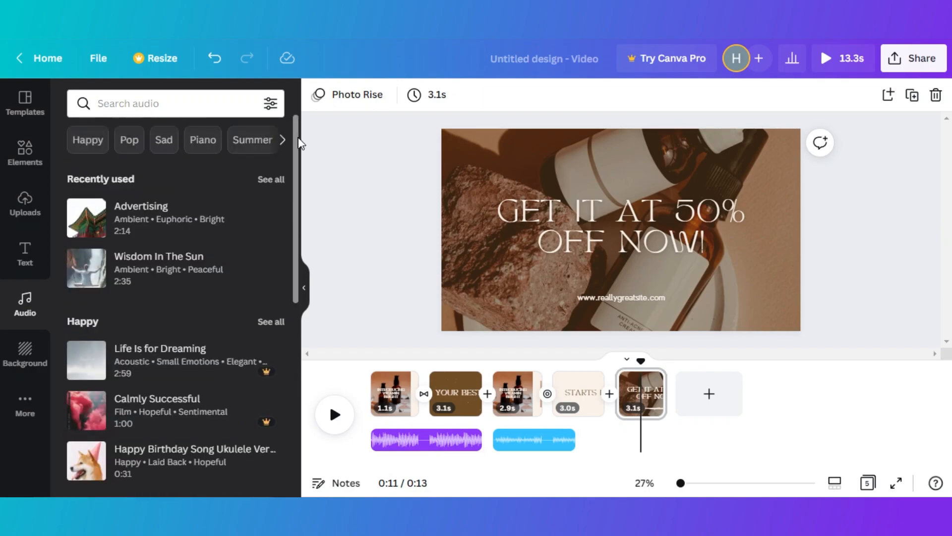